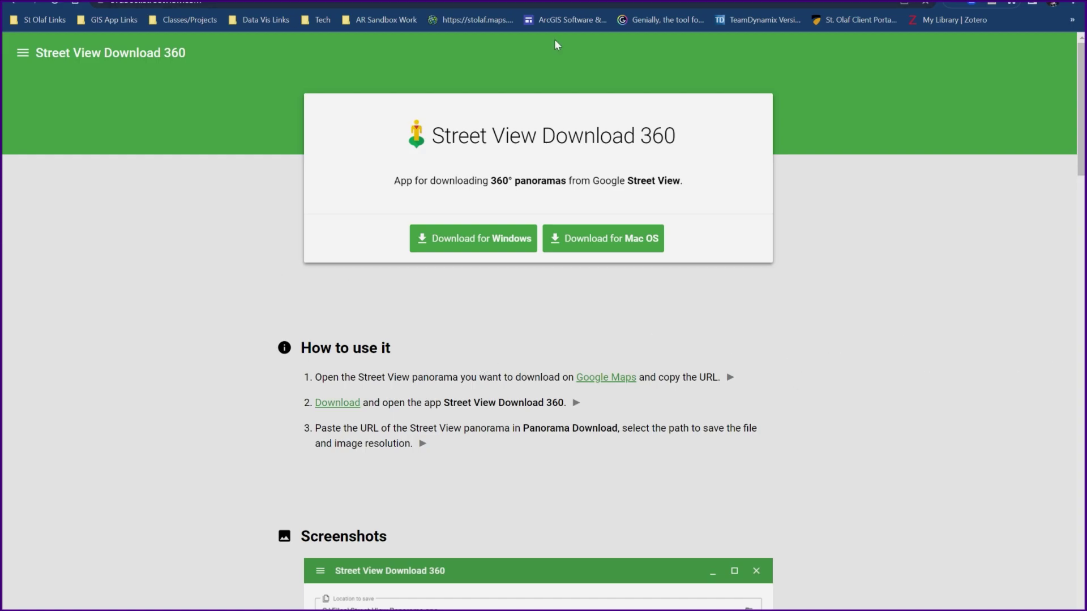
- Search Google for 'street view download 360' in a new tab and open the official site
key("ctrl+t")
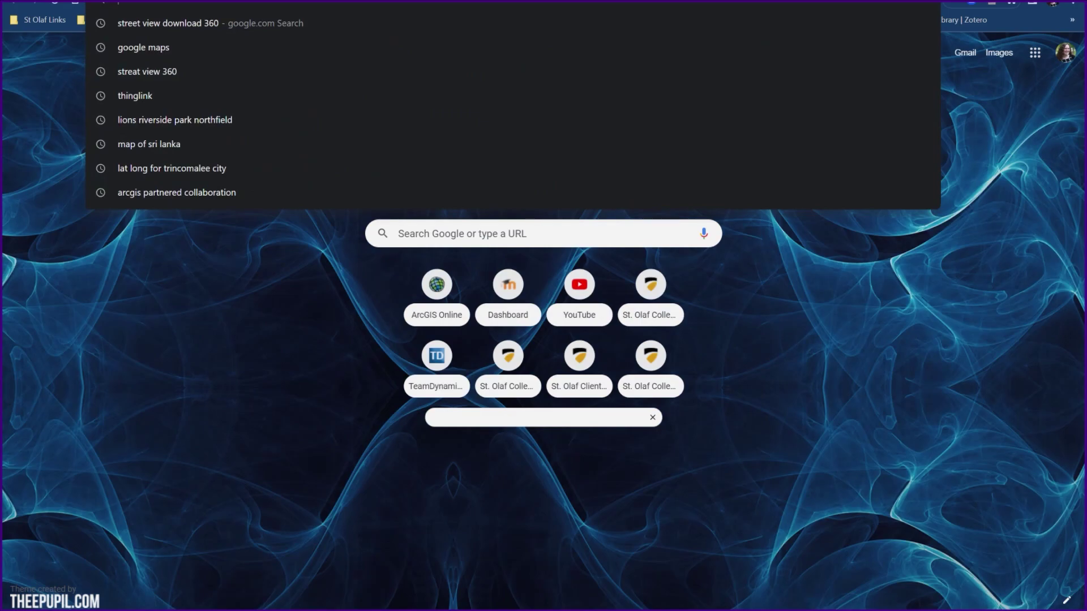
type("street view do")
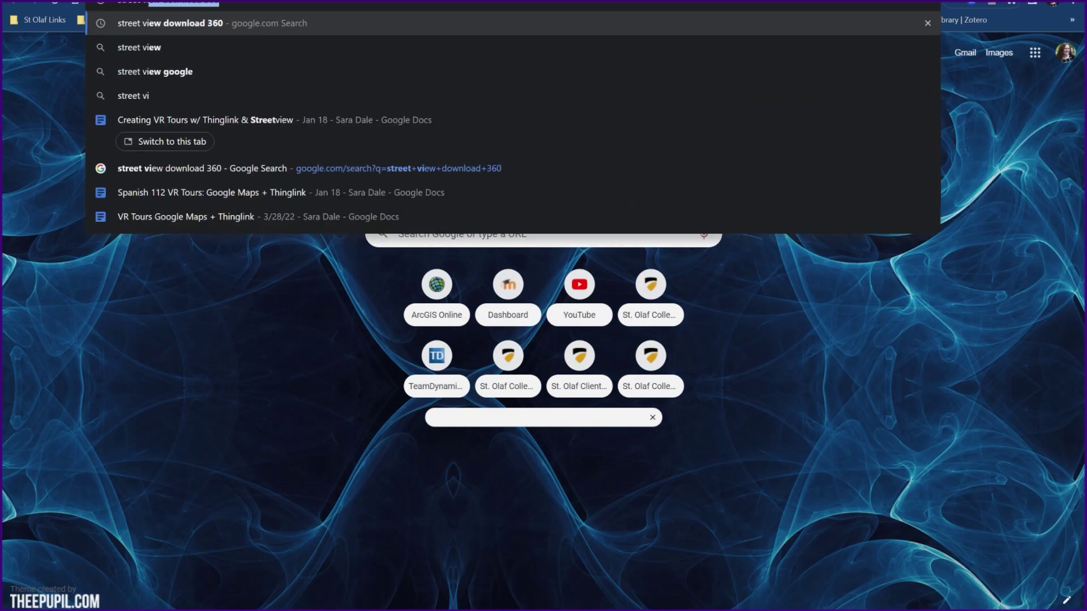
type("wnload 360")
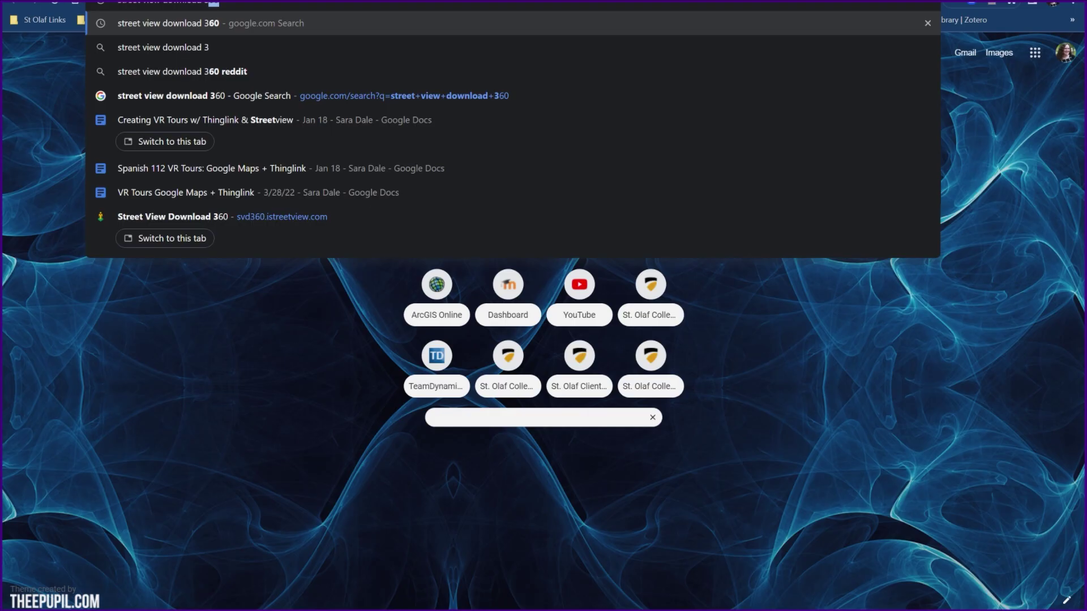
key("Return")
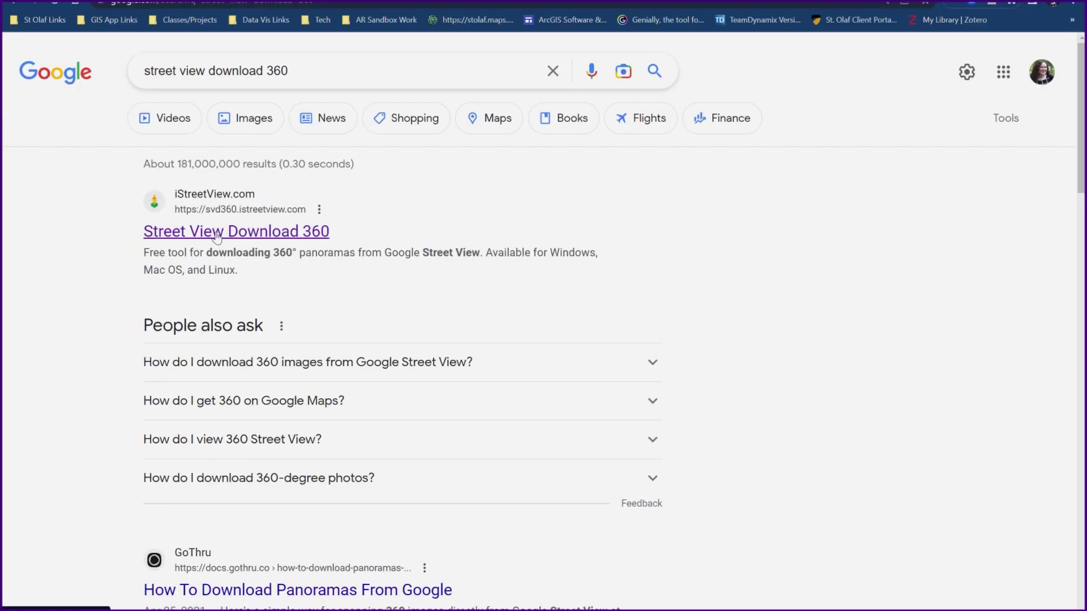
left_click(217, 235)
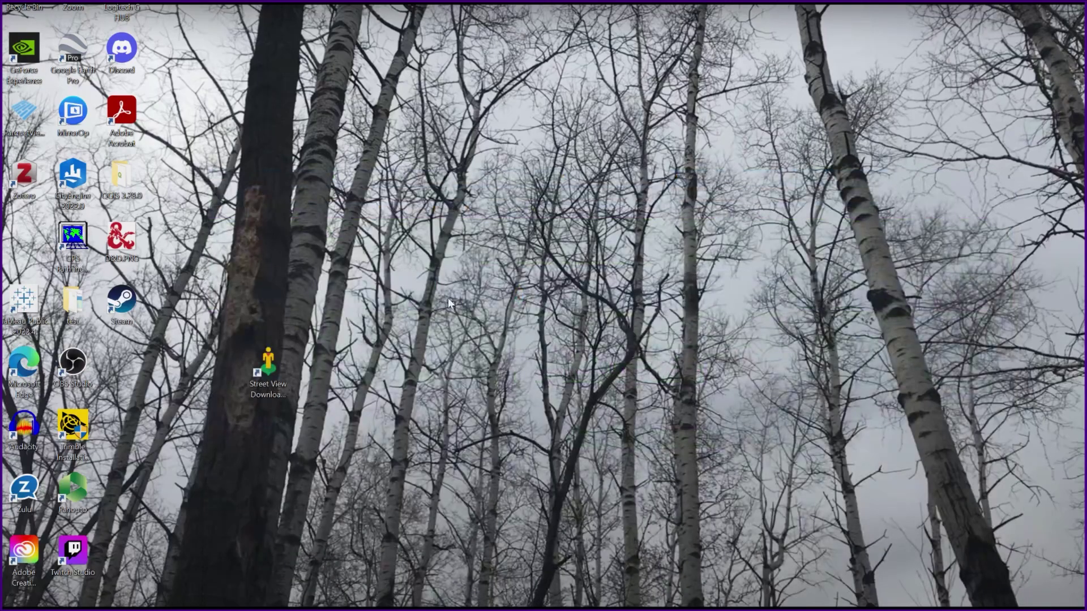
- Launch Street View Download 360 from its desktop shortcut and reposition the app window
left_click_drag(268, 362, 256, 309)
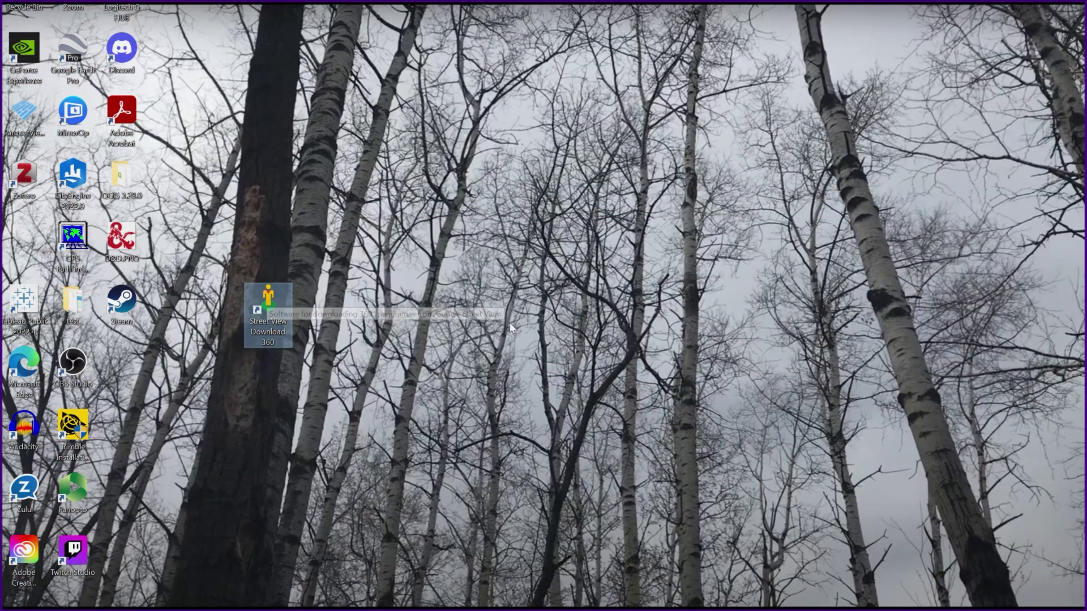
double_click(270, 308)
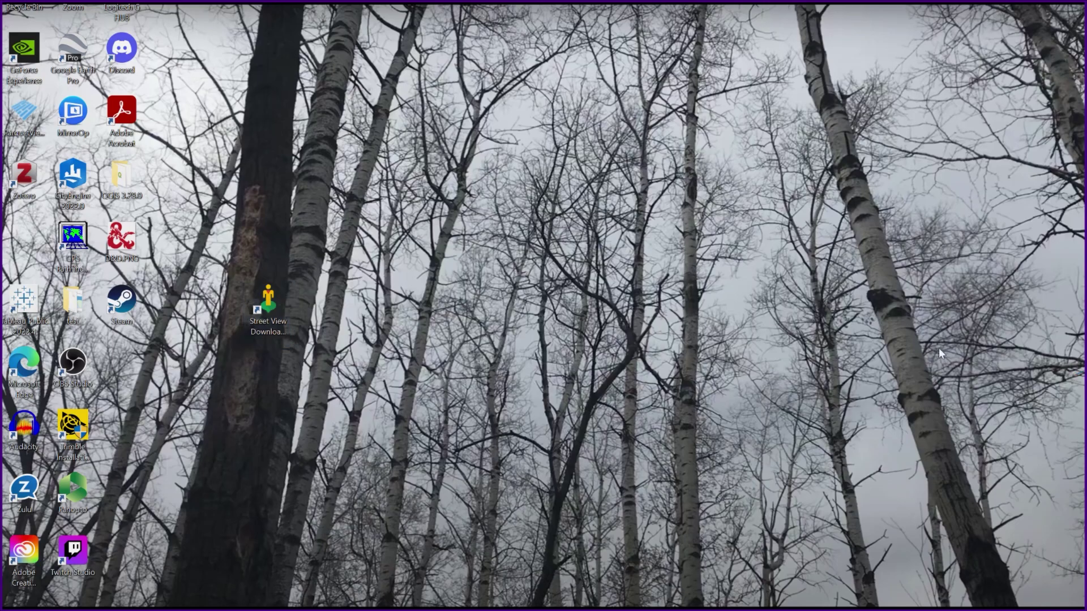
left_click_drag(529, 70, 539, 60)
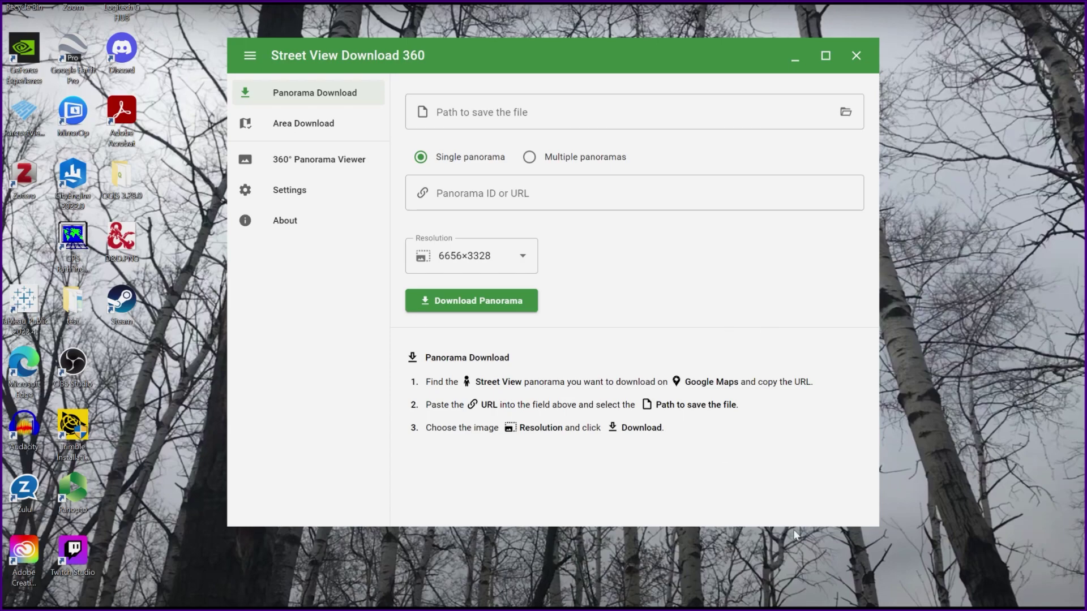
- Back in Chrome, search 'google map' in a new tab and open Google Maps
left_click(742, 597)
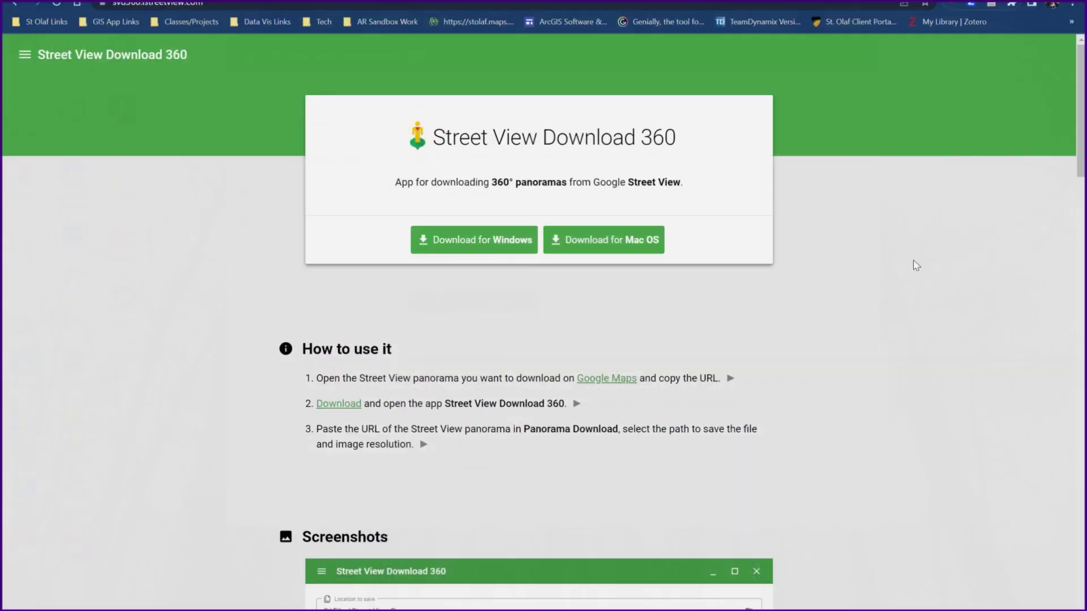
key("ctrl+t")
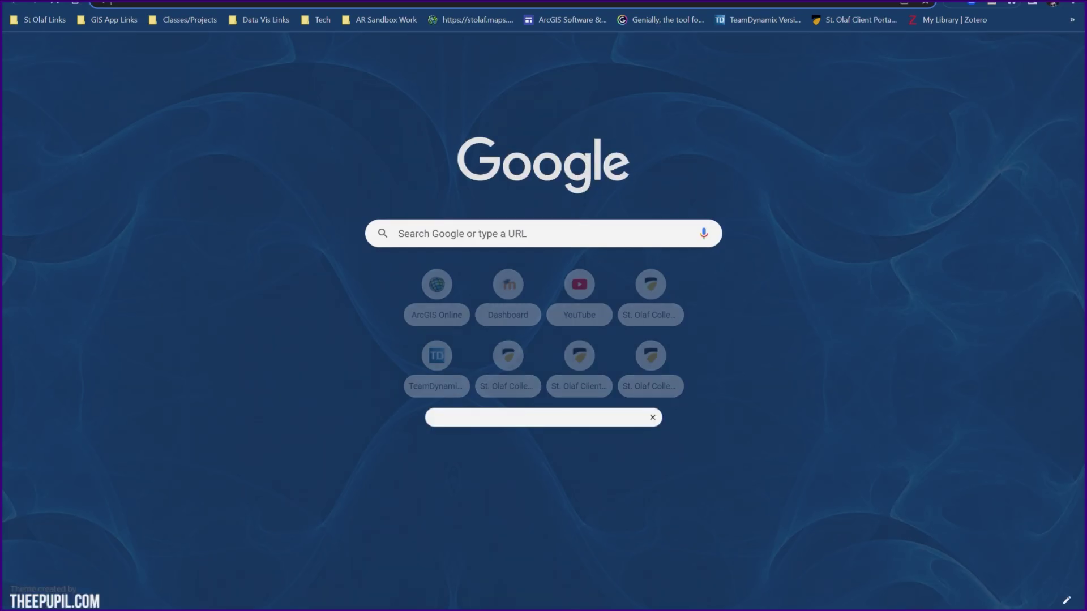
type("google map")
key("Return")
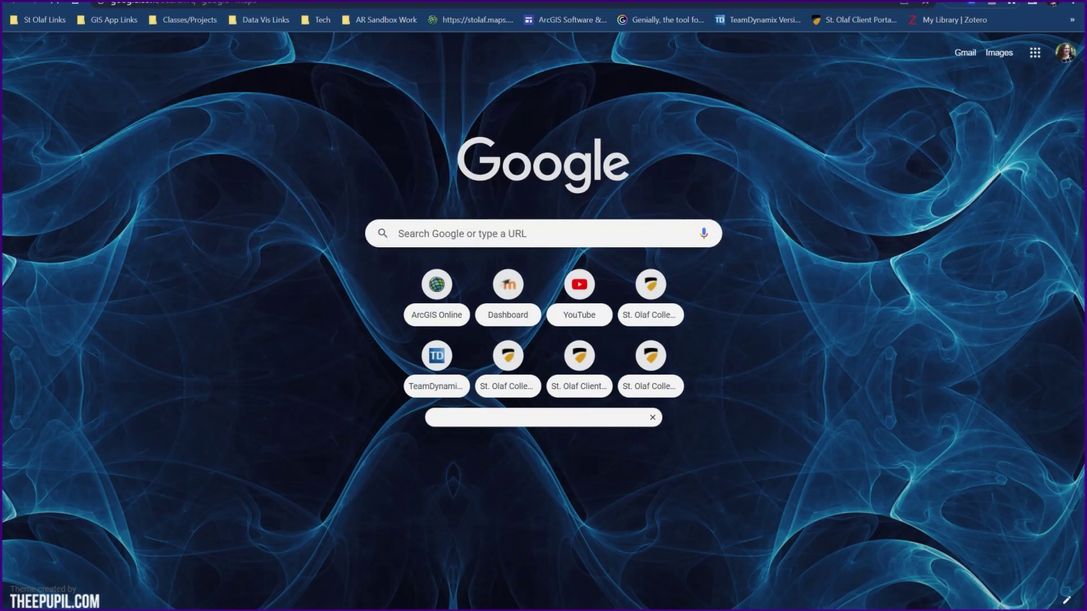
left_click(191, 231)
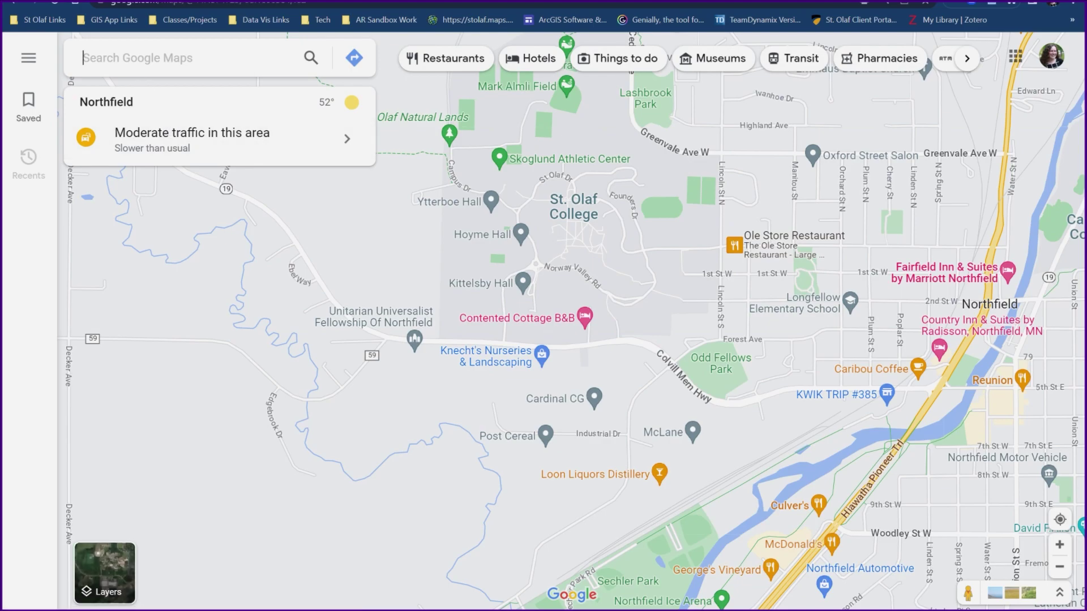
- Go to 'st paul mn' and zoom in on Raspberry Island in the Mississippi River
type("st paul mn")
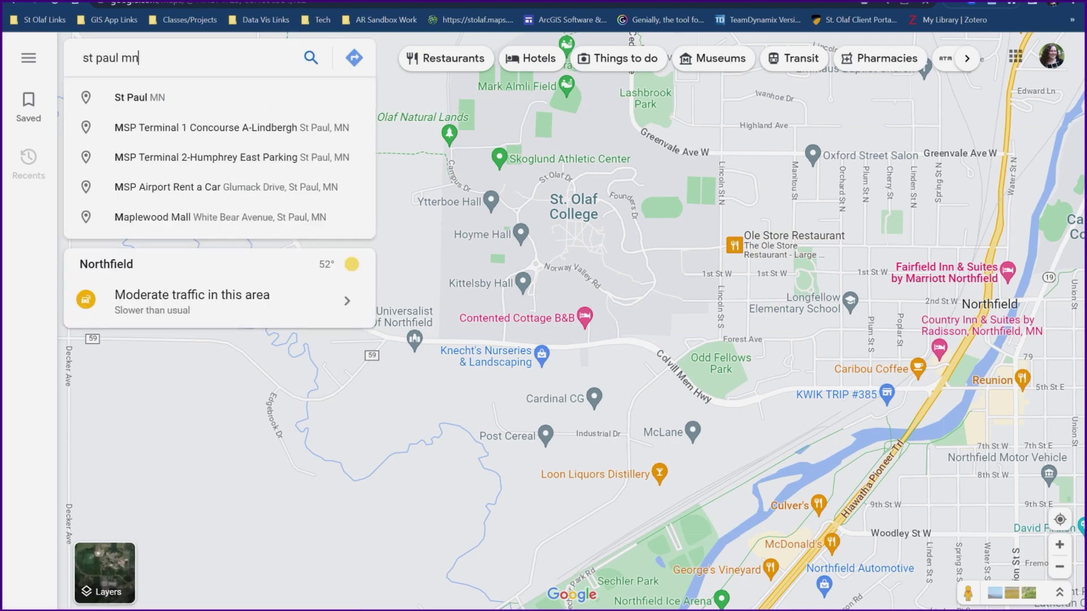
left_click(158, 111)
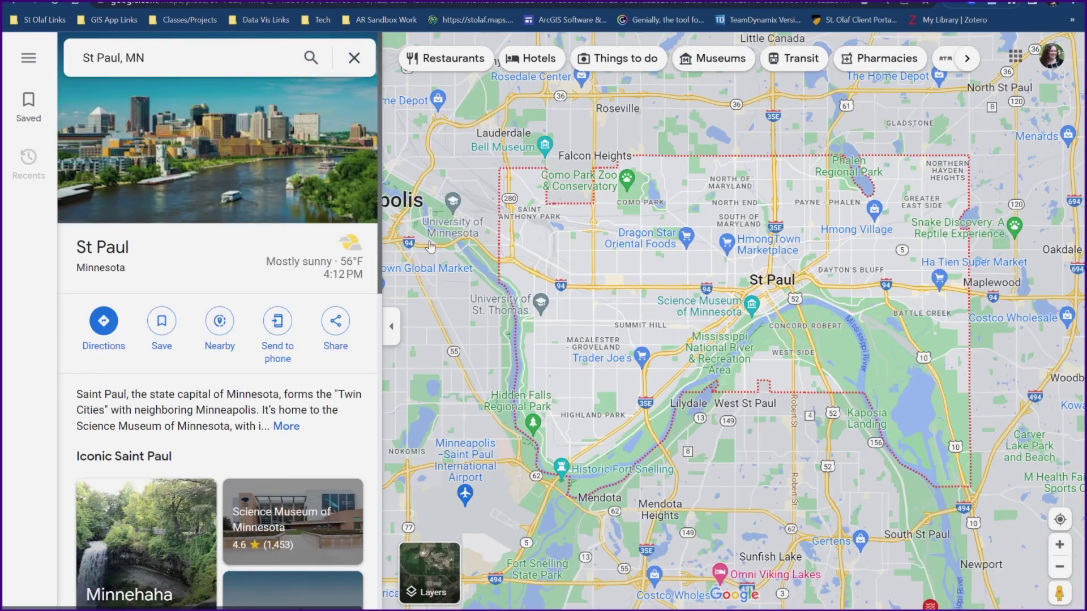
scroll(753, 317, "up", 5)
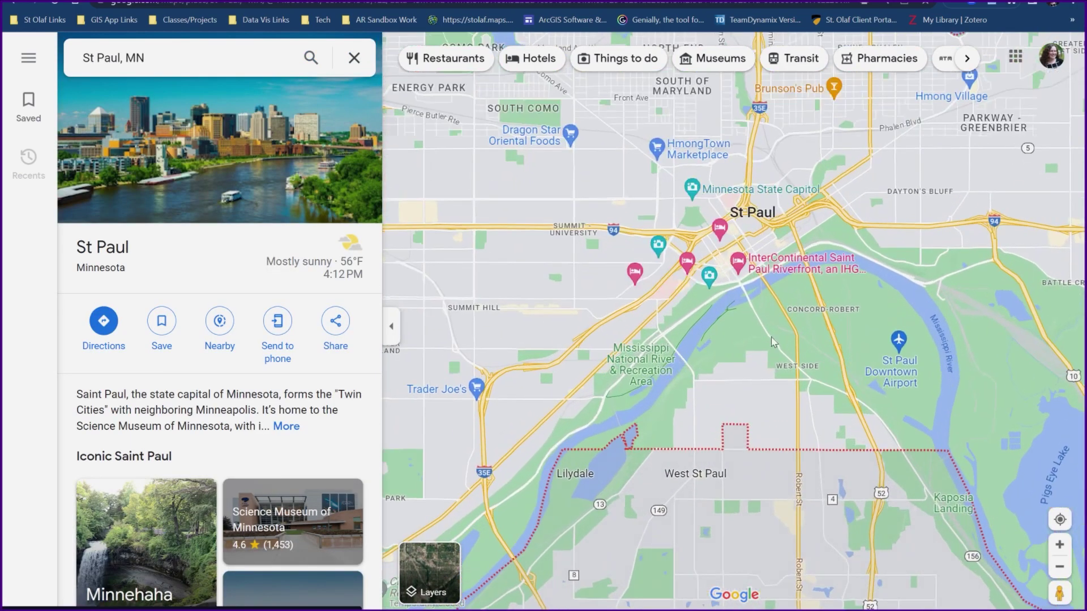
scroll(753, 311, "up", 3)
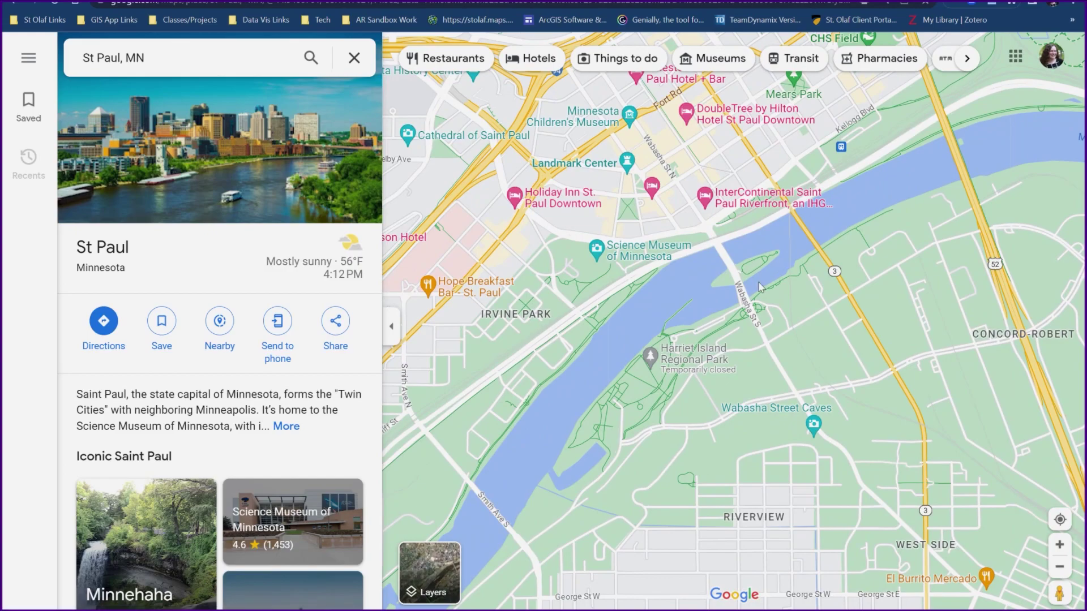
scroll(761, 300, "up", 2)
scroll(763, 299, "up", 2)
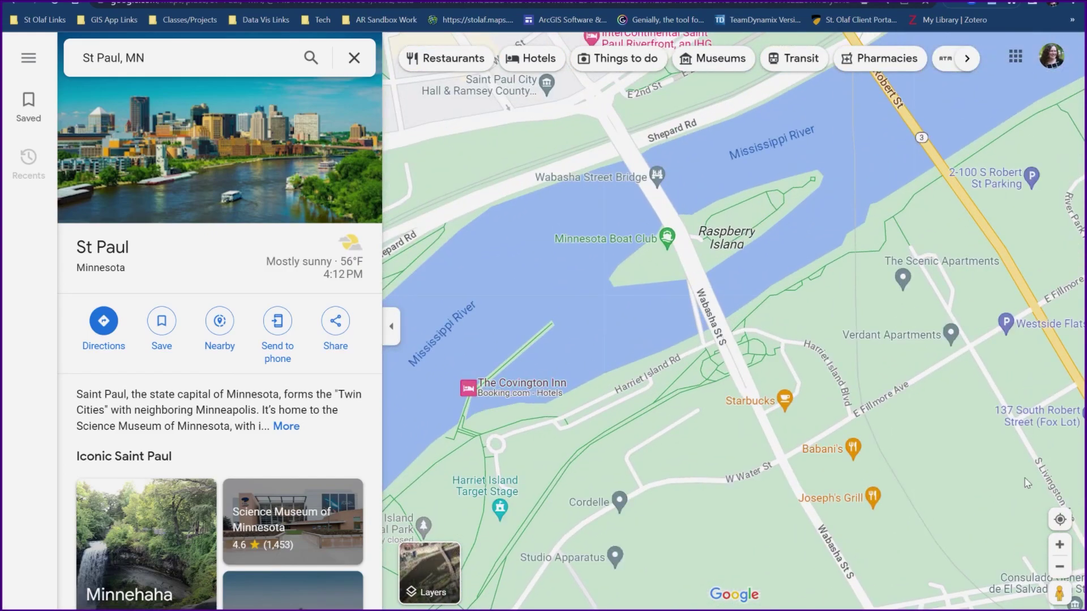
scroll(809, 344, "up", 1)
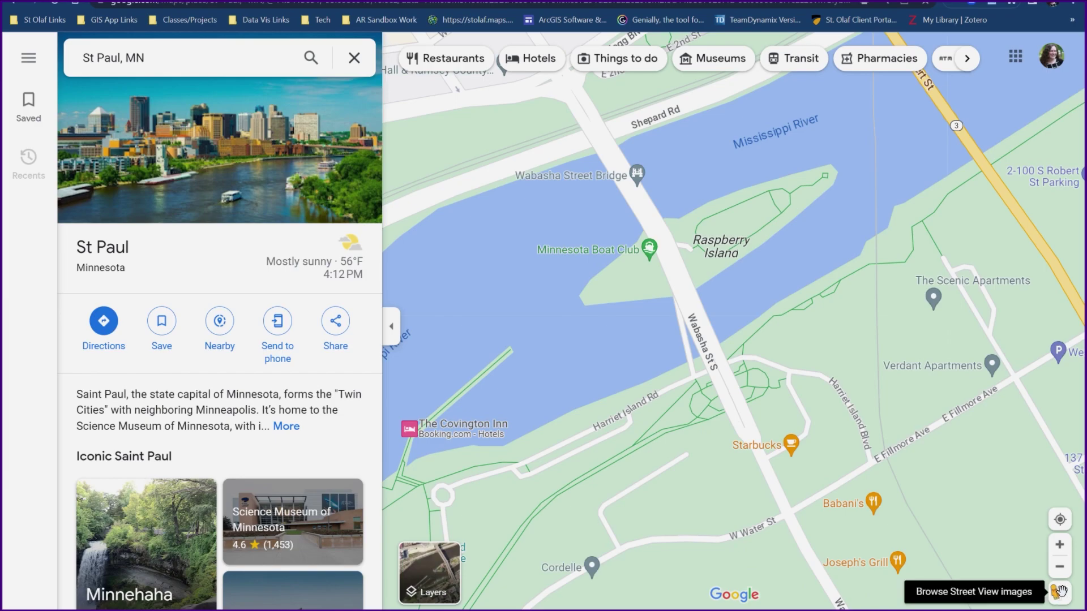
- Walk Street View along Raspberry Island's riverside path to face the bandshell, then select its URL
left_click_drag(1060, 591, 776, 174)
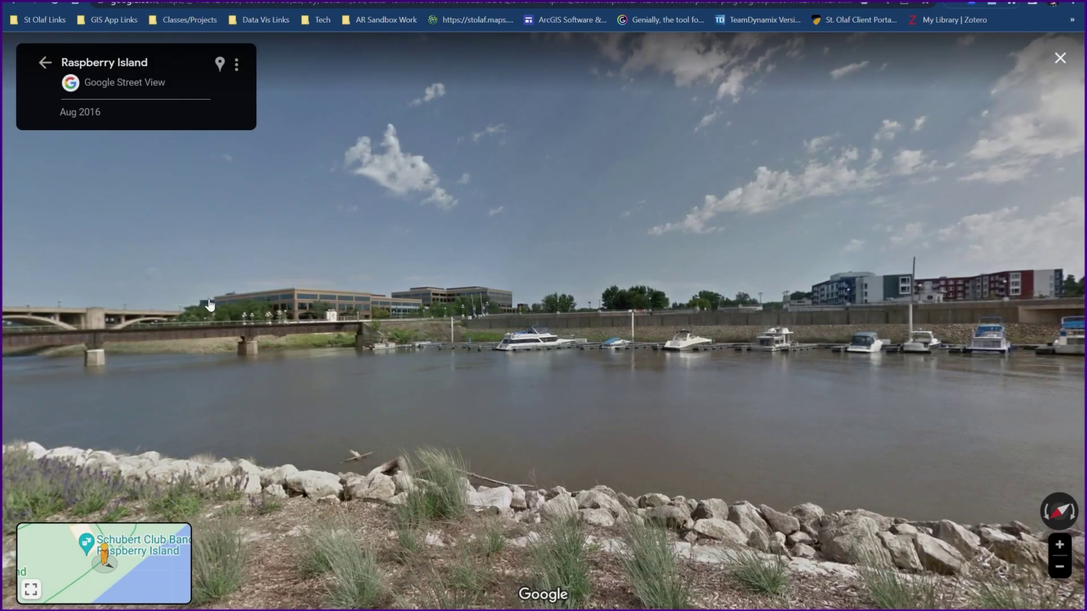
left_click(906, 447)
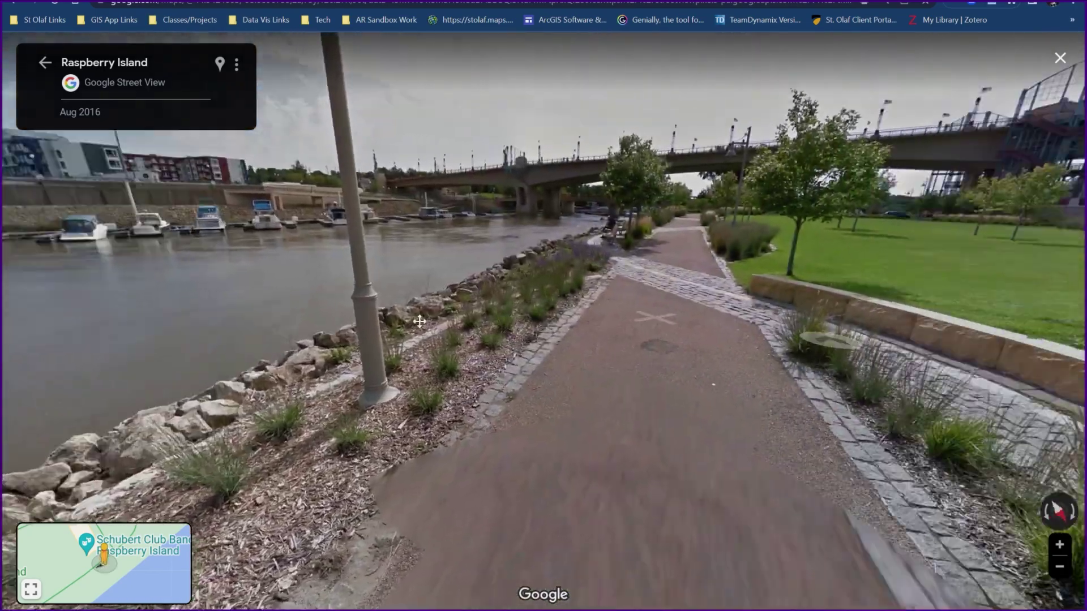
left_click(768, 323)
left_click_drag(767, 322, 462, 393)
left_click(485, 308)
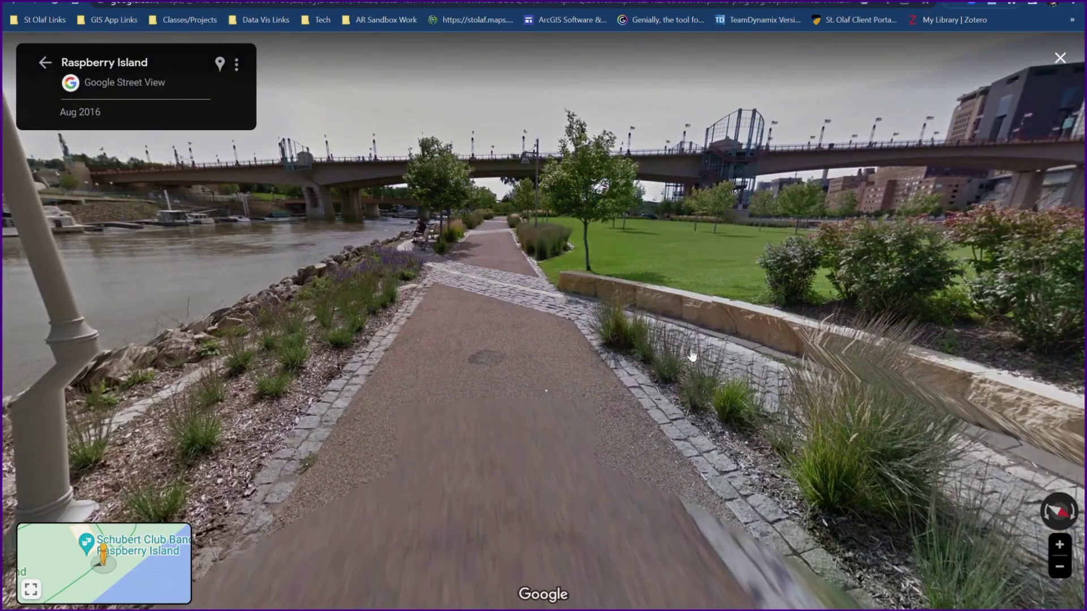
left_click_drag(1019, 396, 547, 398)
left_click_drag(937, 317, 686, 296)
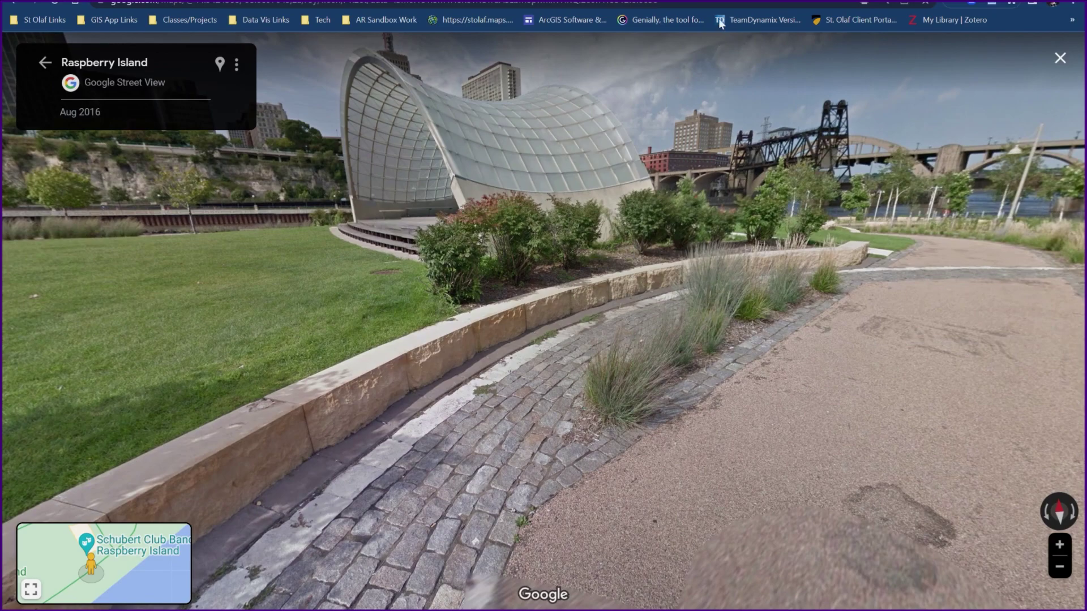
double_click(691, 5)
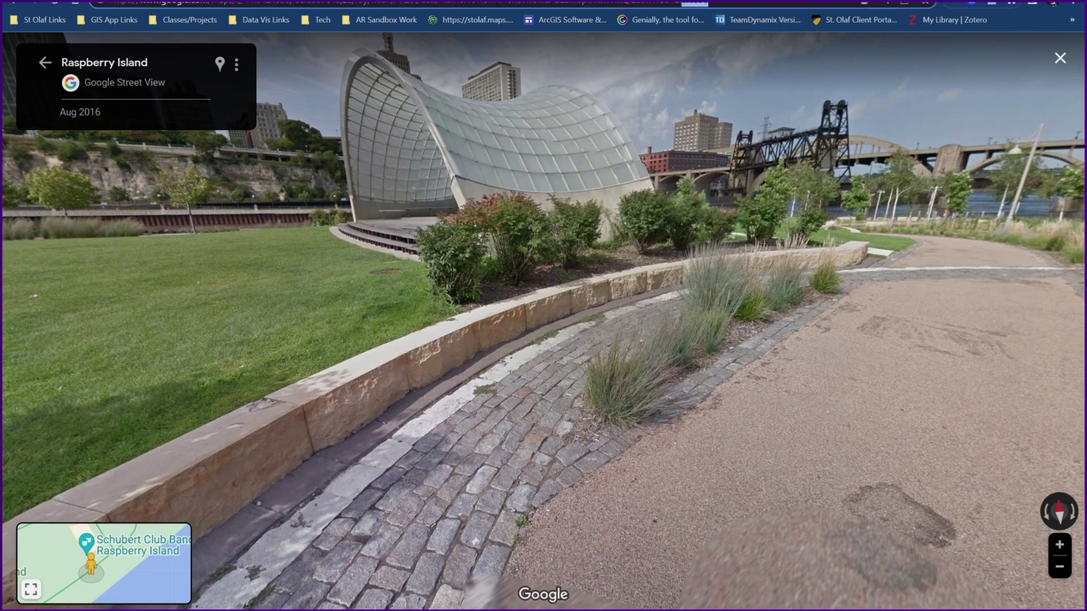
left_click_drag(691, 4, 65, 14)
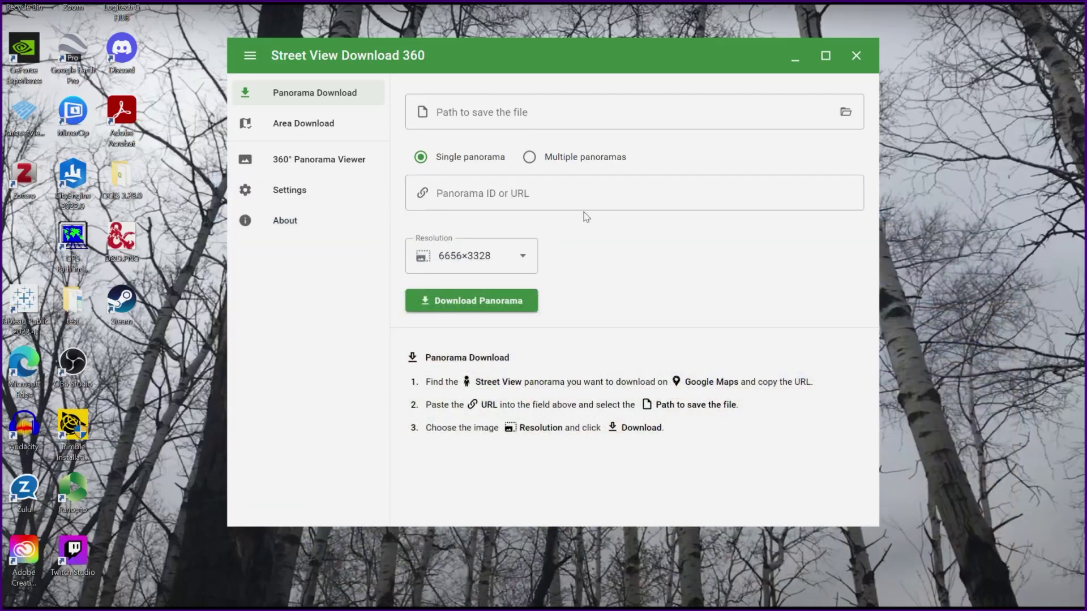
- Paste the copied Street View URL into the Panorama ID or URL field
left_click(673, 195)
key("ctrl+v")
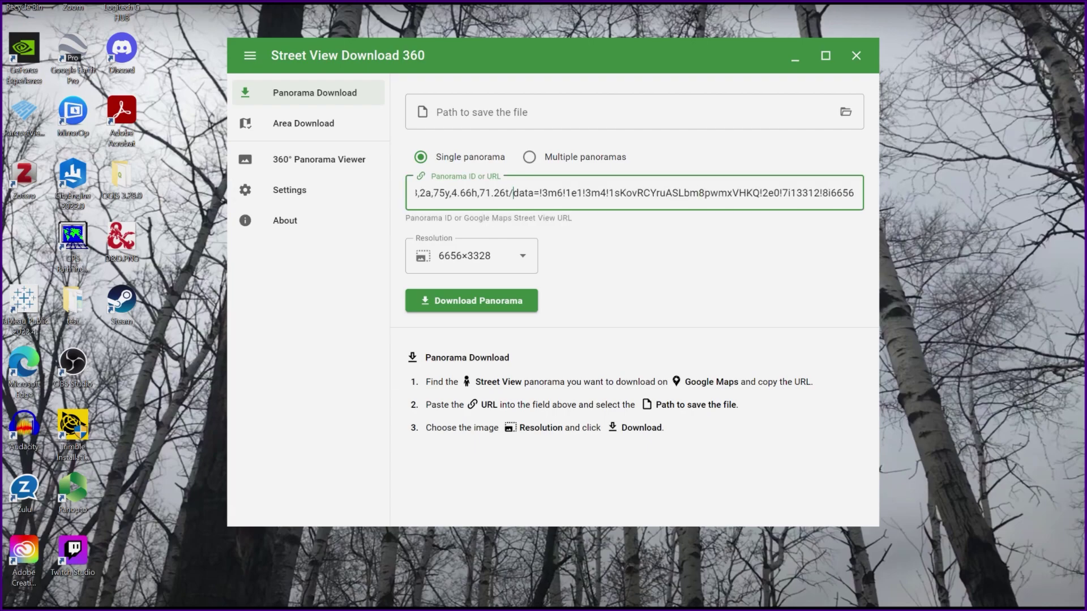
left_click_drag(541, 193, 364, 203)
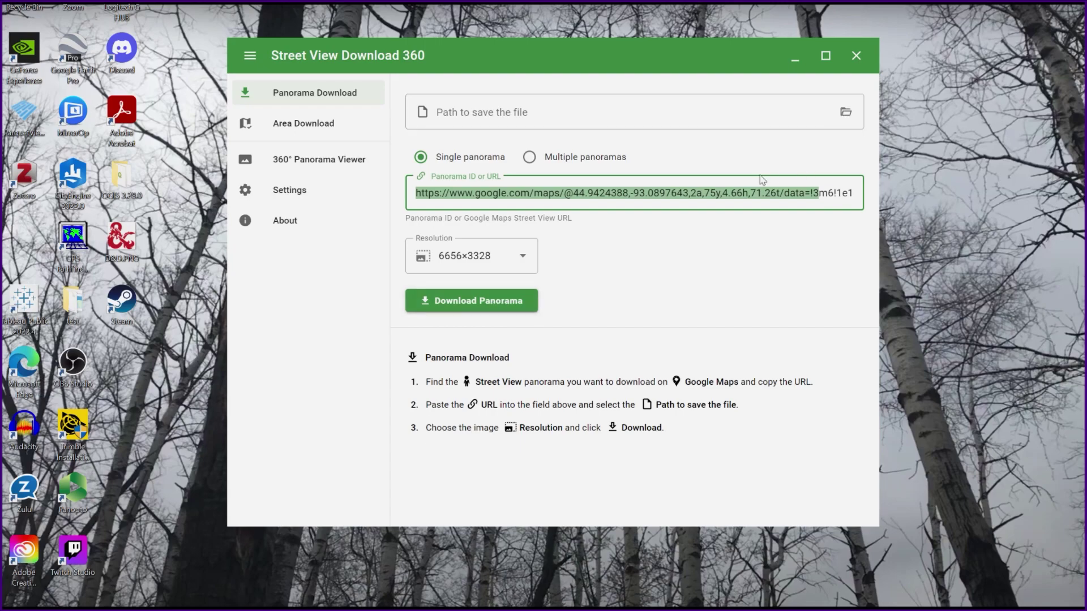
- Set the output file to picture 1.jpg on the Desktop
left_click(846, 112)
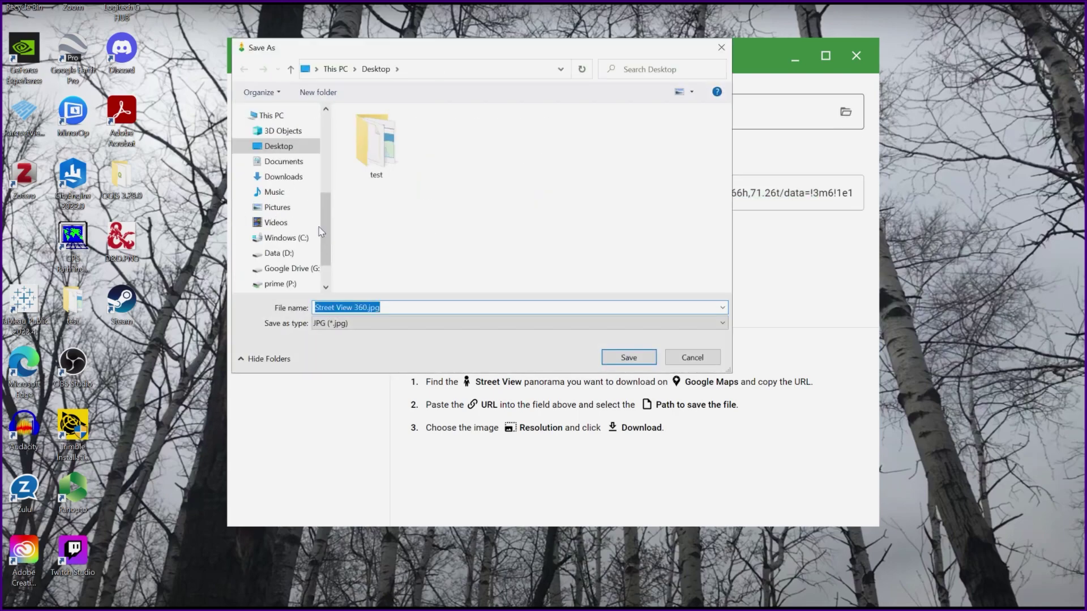
left_click(280, 147)
key("End")
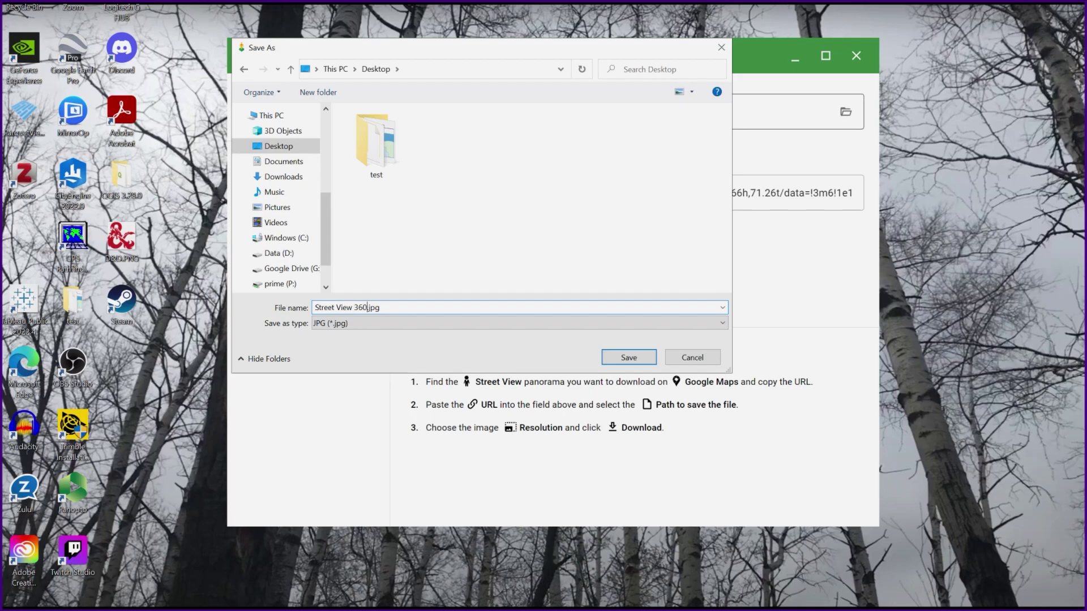
key("shift+Home")
type("pictu")
type("s")
type(" 1")
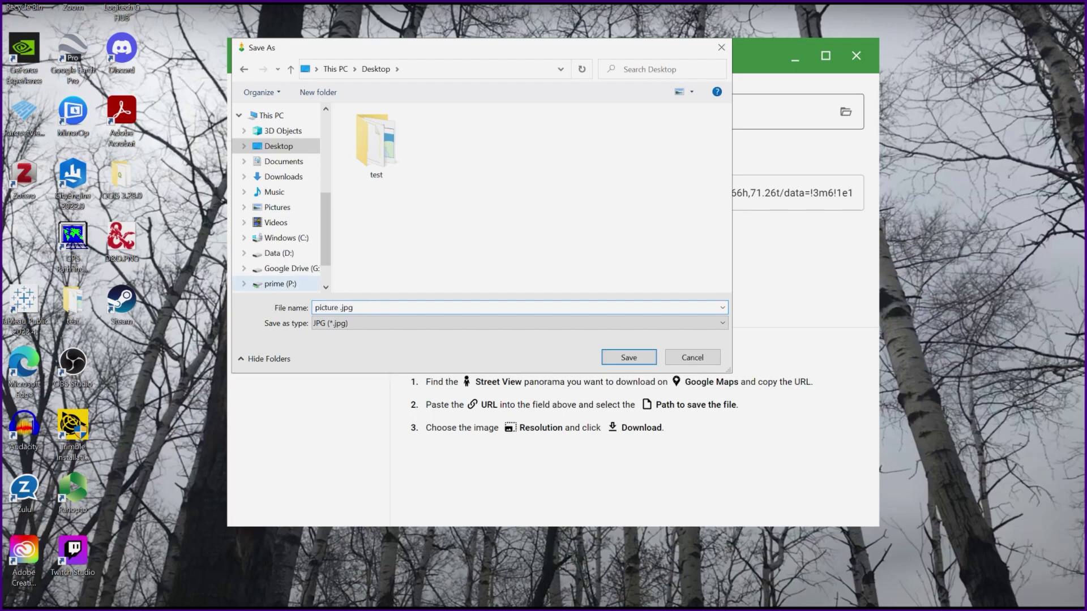
left_click(629, 357)
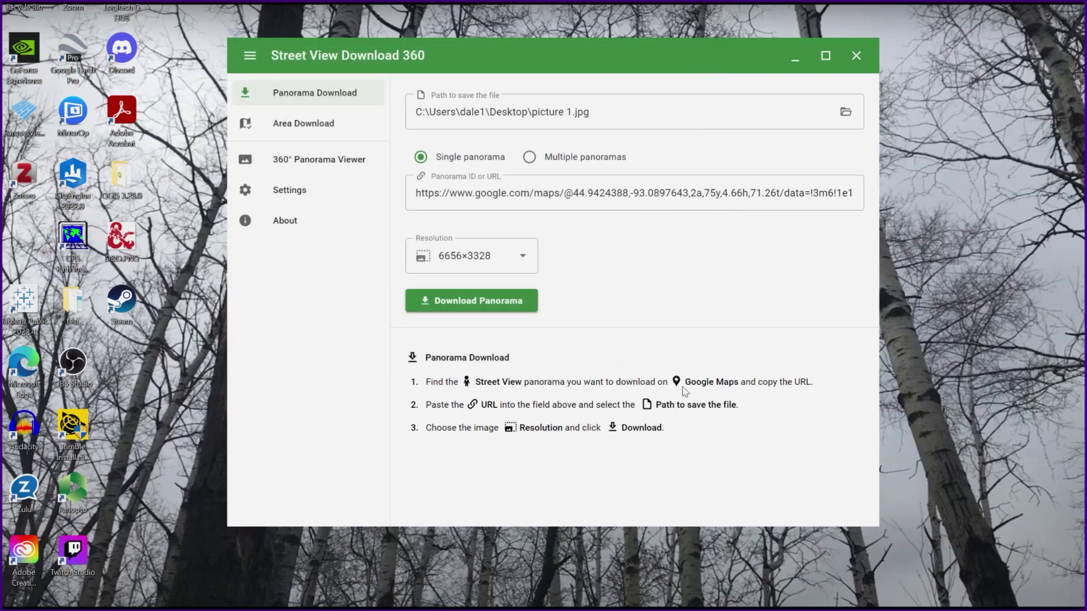
- Download the panorama at 6656×3328 and wait for it to complete
left_click(456, 304)
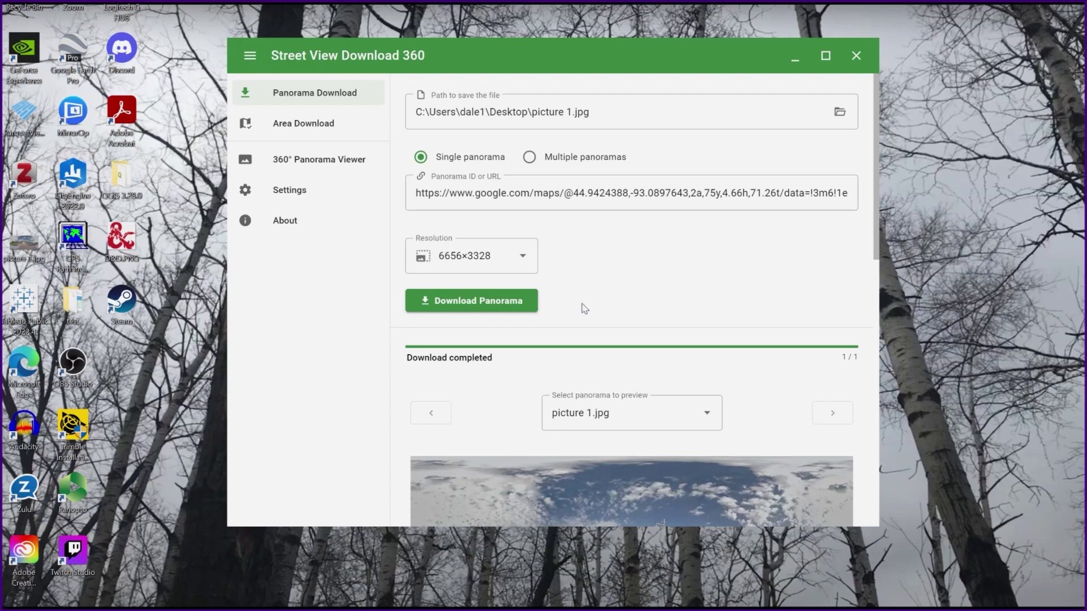
- Scroll the results to show the 2016-08 capture, 217 m elevation and 2.6 MB file size
scroll(702, 376, "down", 3)
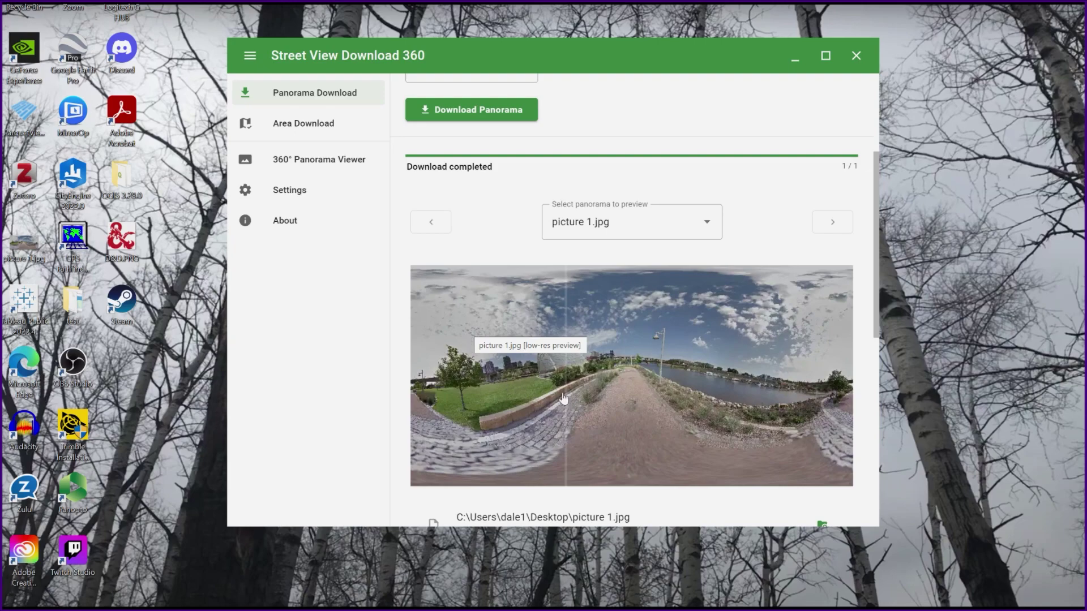
scroll(770, 408, "down", 3)
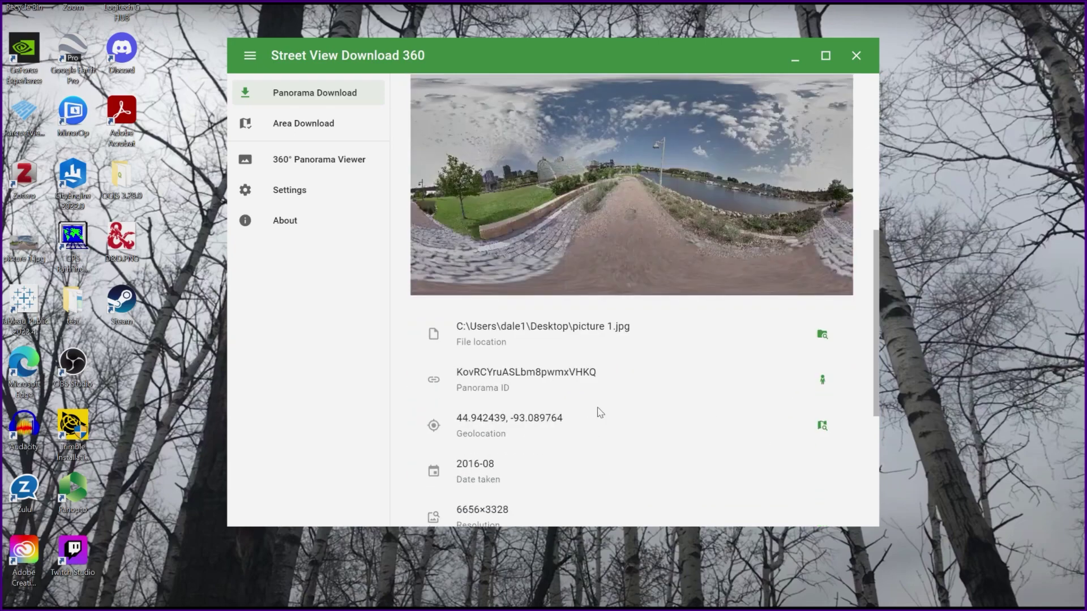
scroll(598, 410, "down", 1)
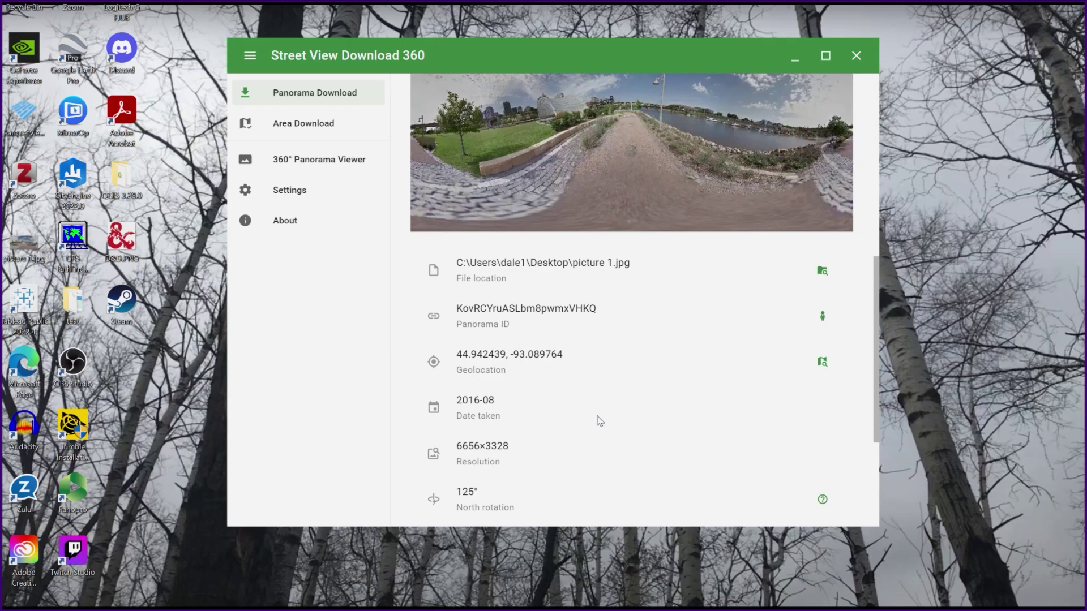
scroll(623, 455, "down", 2)
scroll(616, 450, "down", 1)
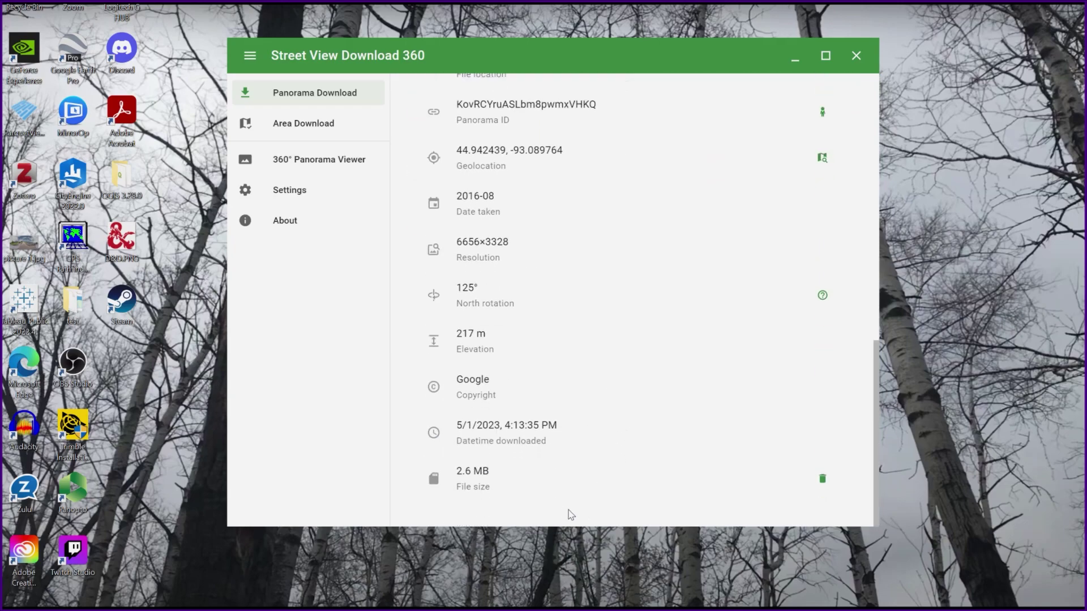
- Open picture 1.jpg from the desktop in Photos to view the panorama, then minimize Photos
left_click_drag(517, 53, 640, 78)
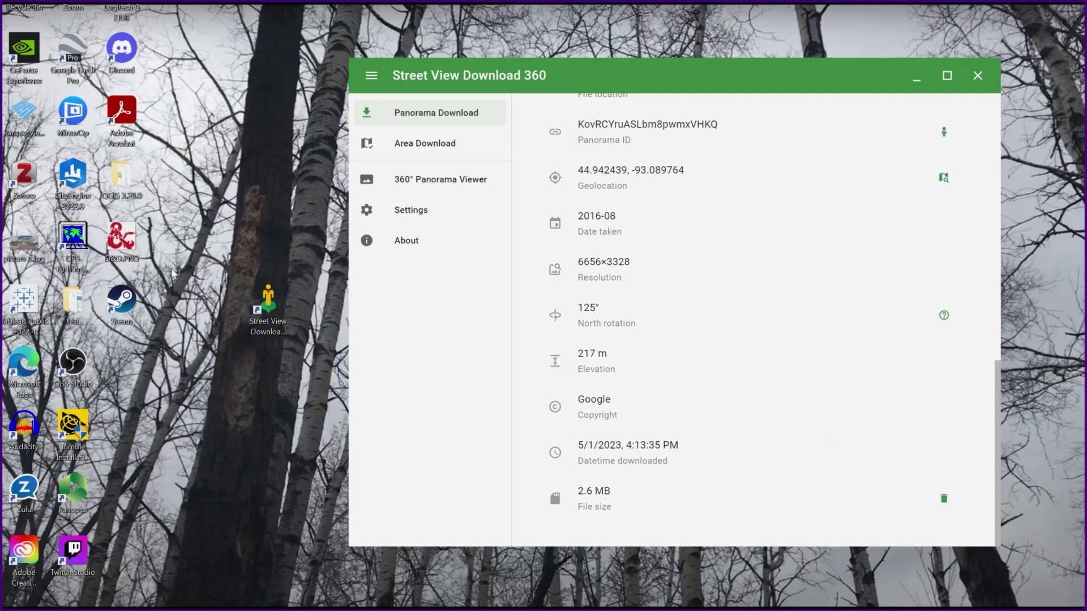
left_click_drag(20, 249, 262, 405)
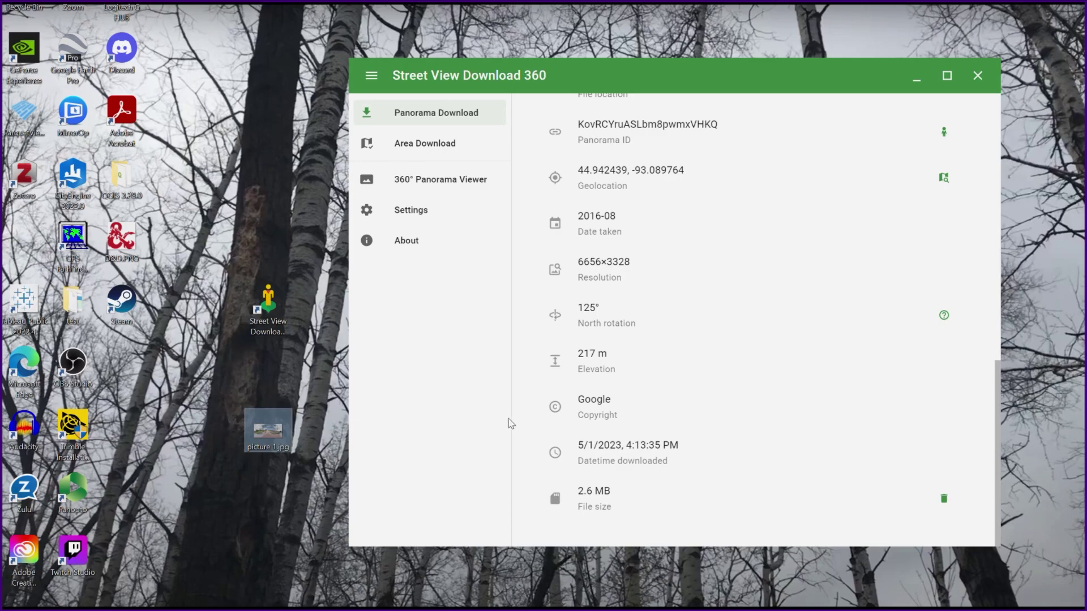
double_click(267, 432)
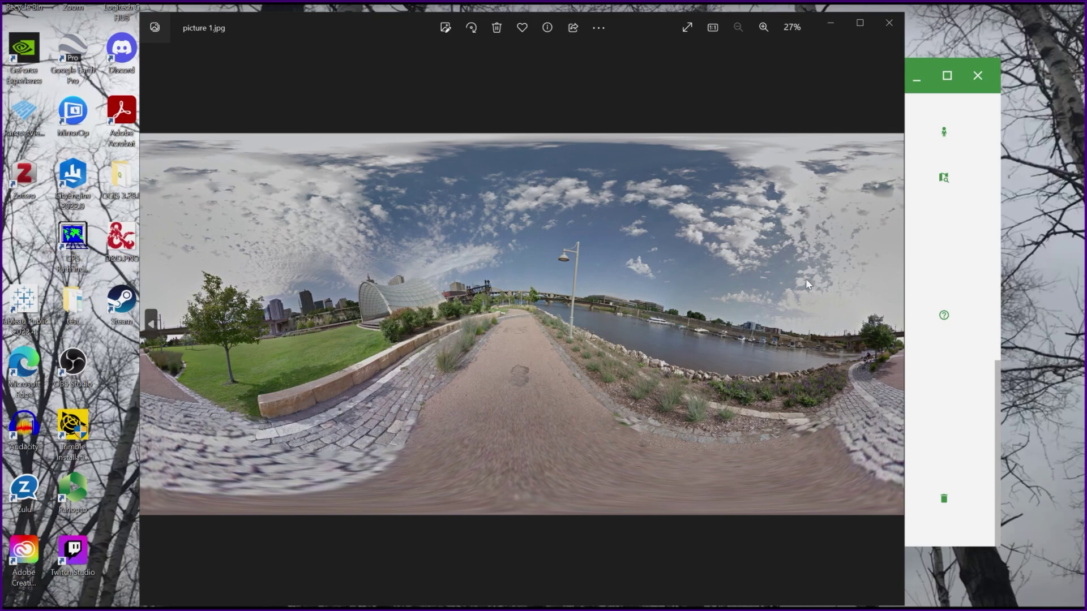
left_click(830, 28)
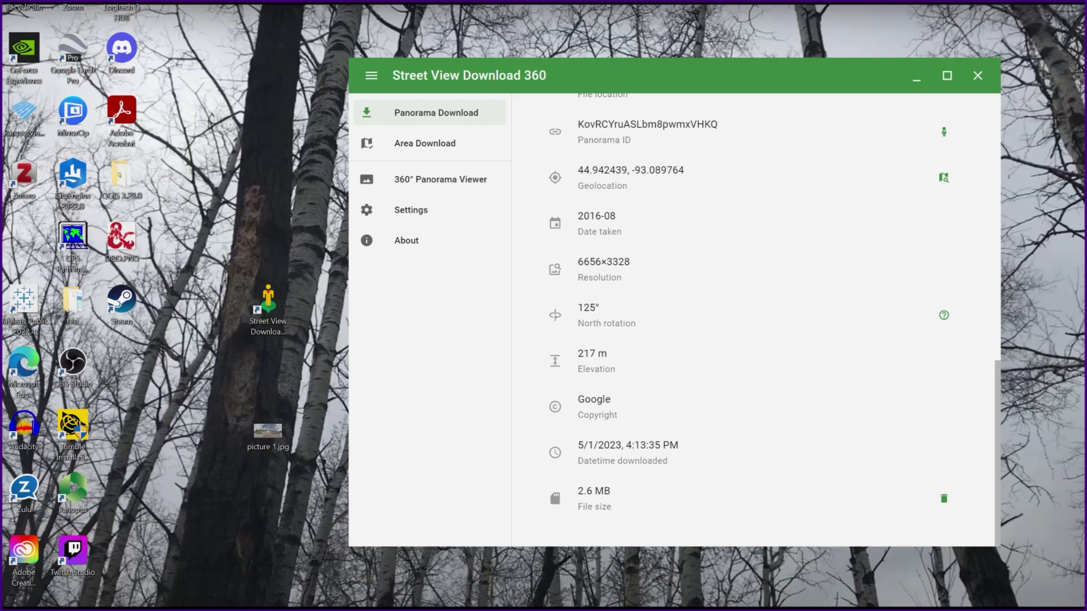
left_click_drag(278, 411, 242, 391)
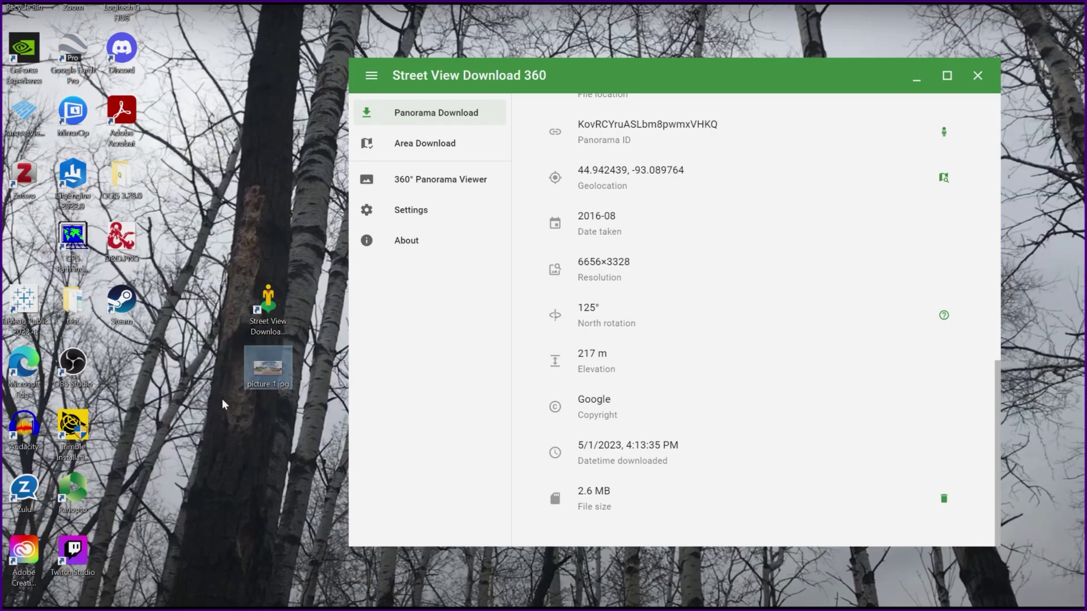